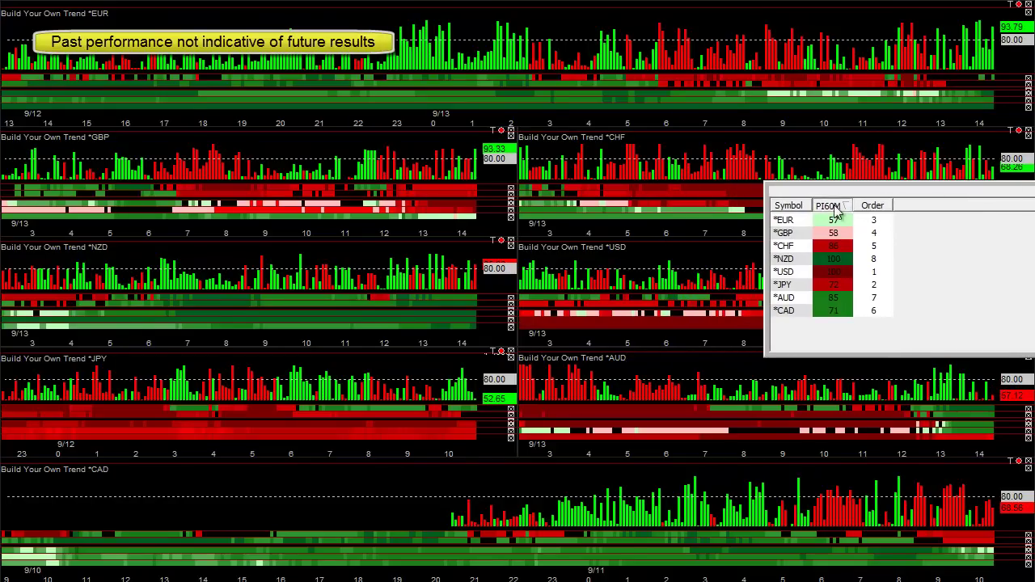
- Sort the ranking table by PI60M descending, putting NZD first and USD last in the chart grid
left_click(823, 209)
left_click(821, 212)
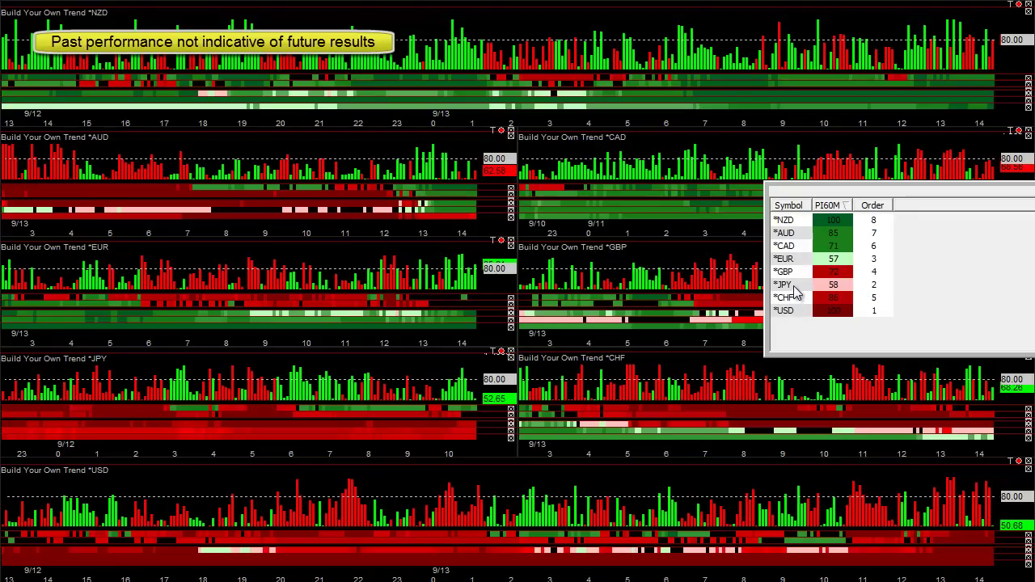
left_click(836, 206)
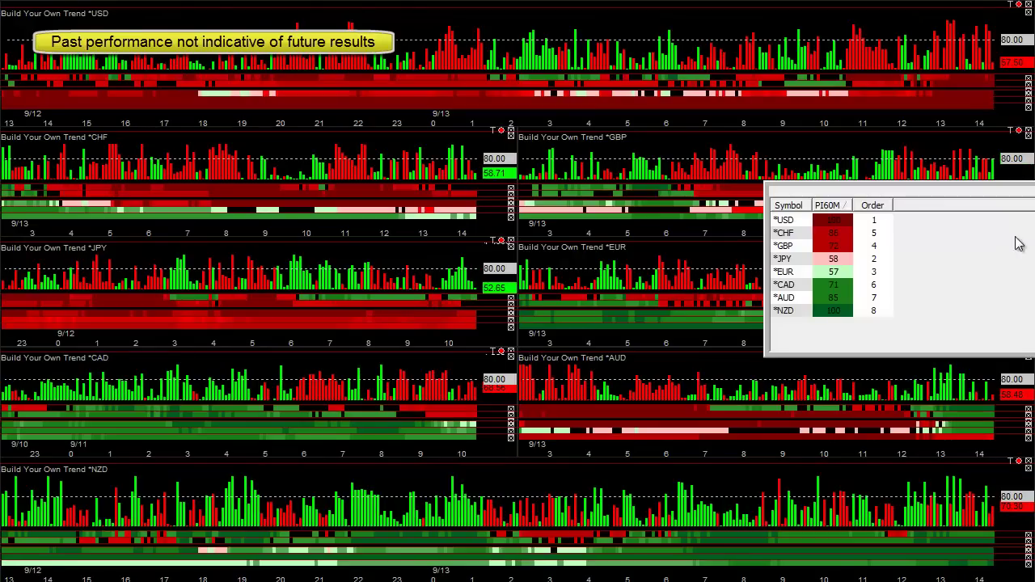
left_click(836, 206)
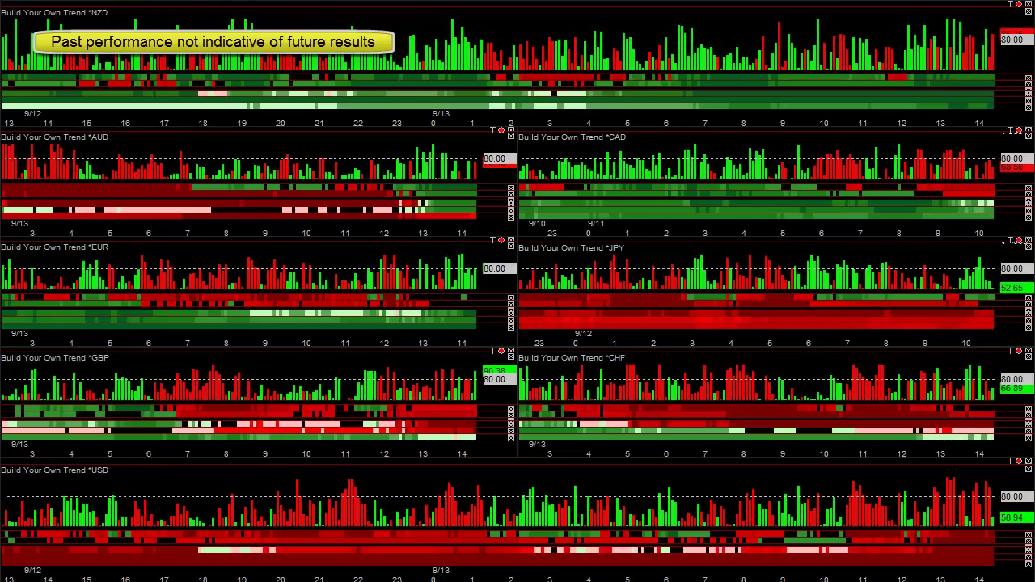
- Open a new NZDCHF chart on window layer 7 and widen it across most of the screen
key("ctrl+n")
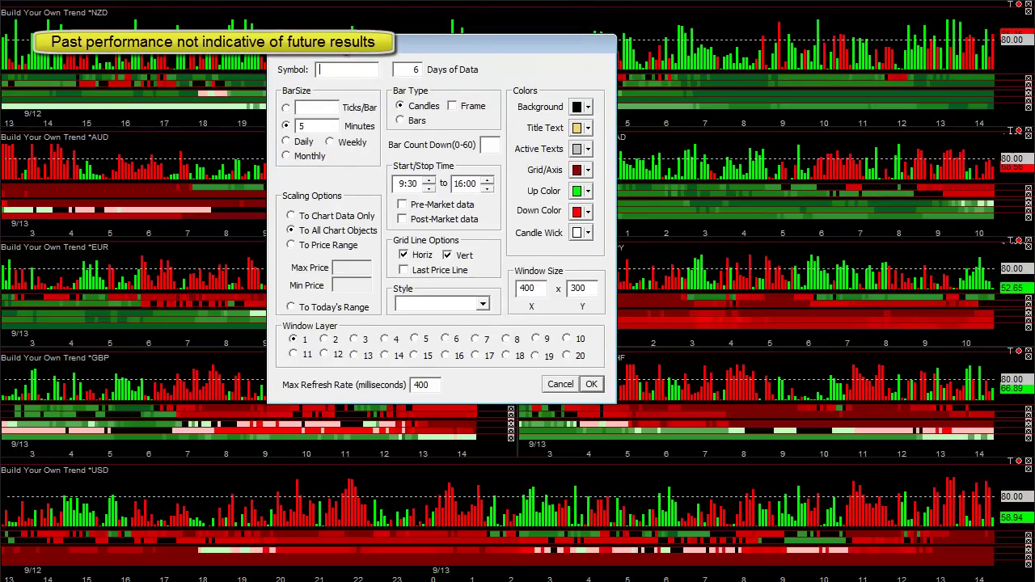
type("nzdchf")
left_click(475, 339)
left_click(592, 384)
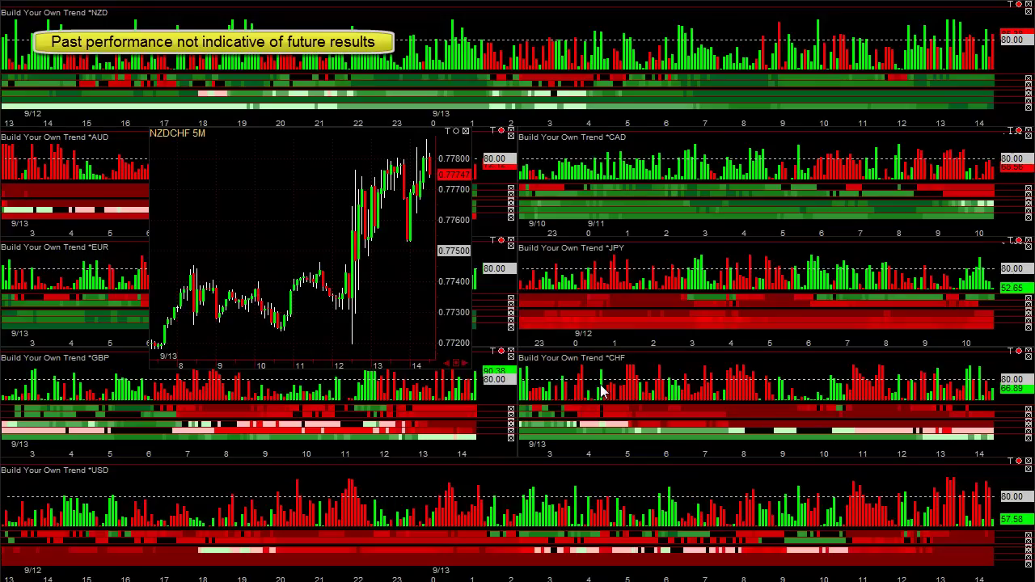
left_click_drag(467, 366, 809, 374)
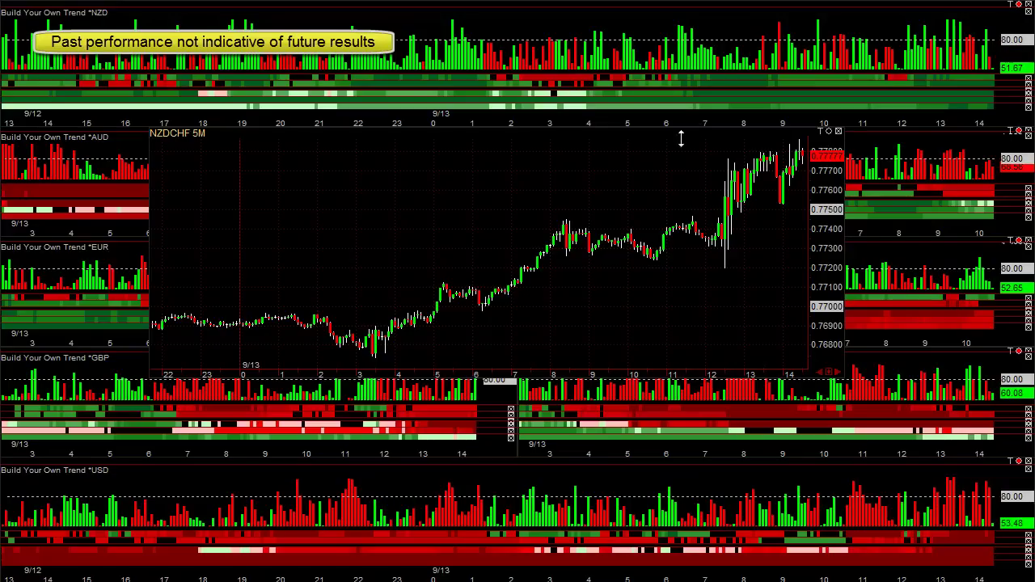
- Mark the NZDCHF 0.7700–0.7710 consolidation with a trend line and two horizontal lines, then close the chart
mouse_move(522, 247)
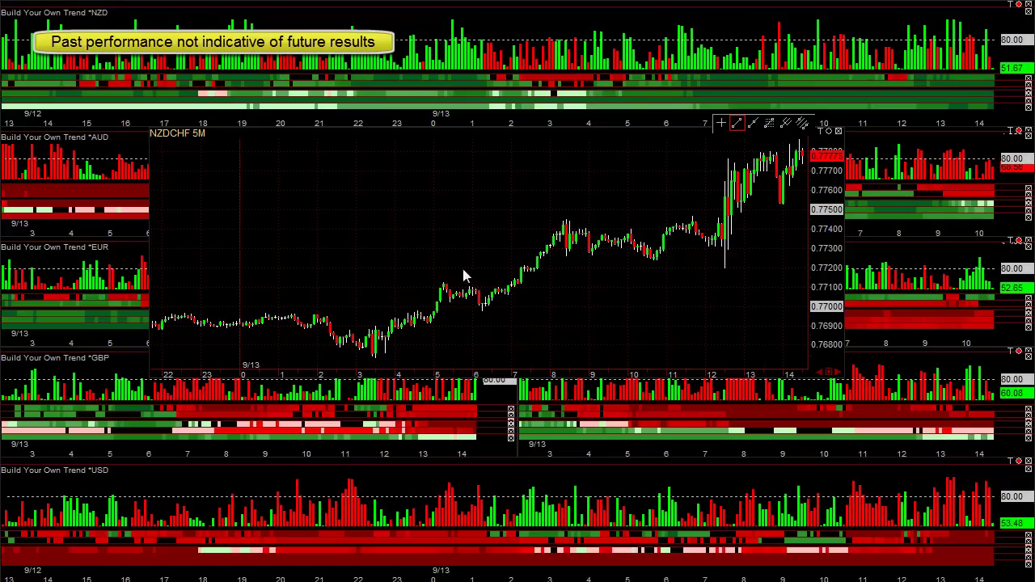
left_click_drag(434, 276, 463, 305)
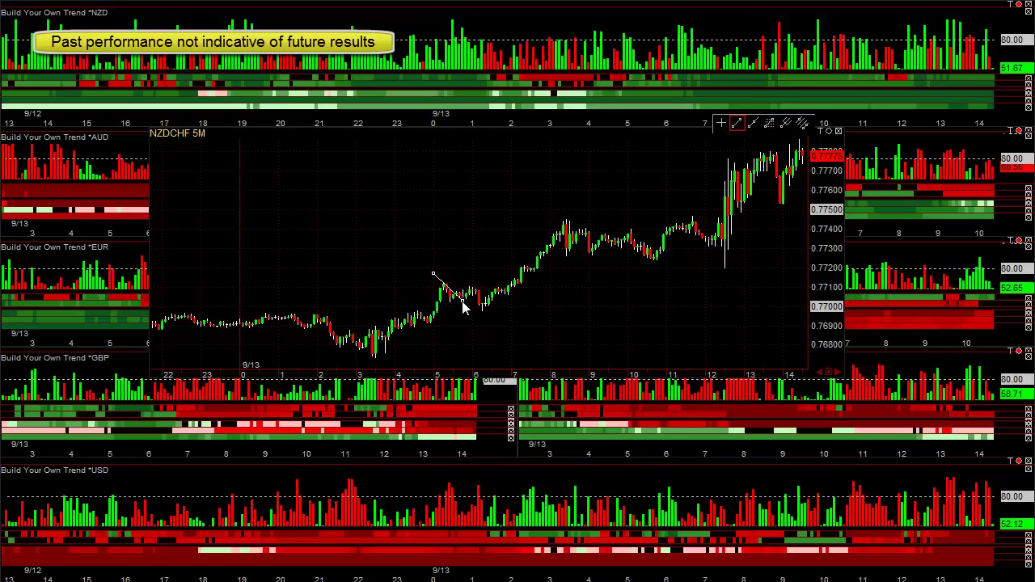
left_click_drag(429, 287, 538, 289)
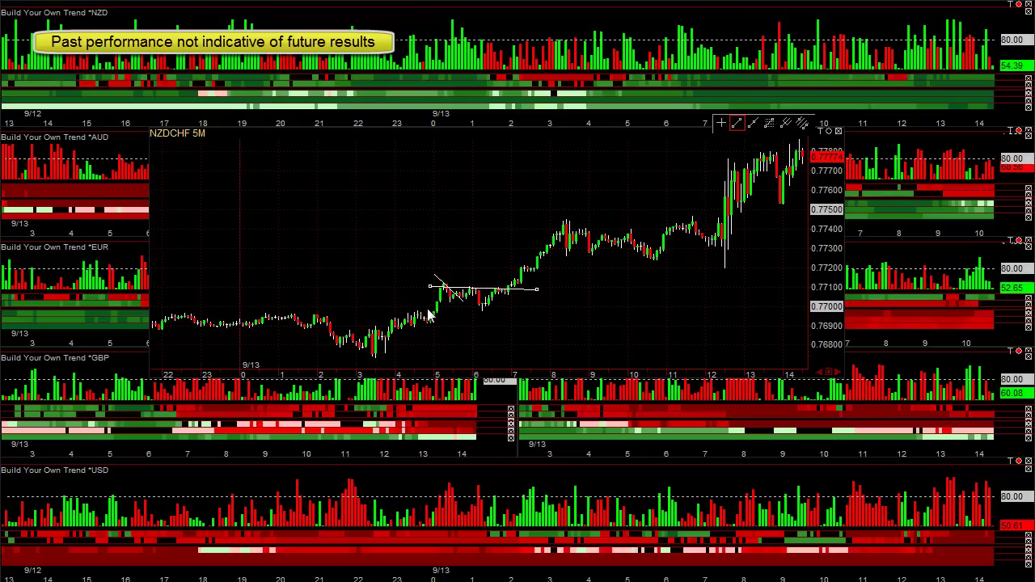
left_click_drag(498, 310, 503, 310)
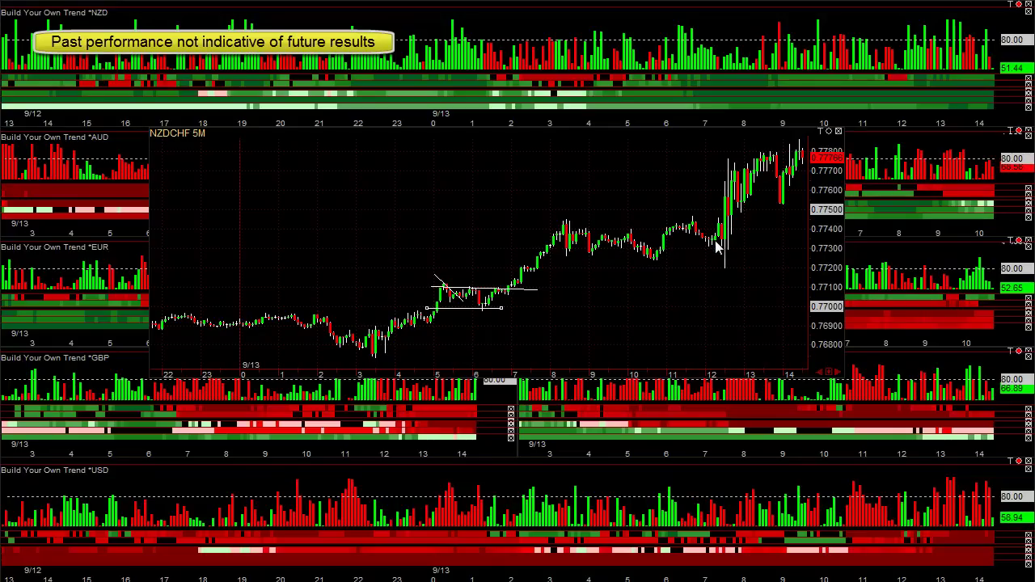
left_click(683, 134)
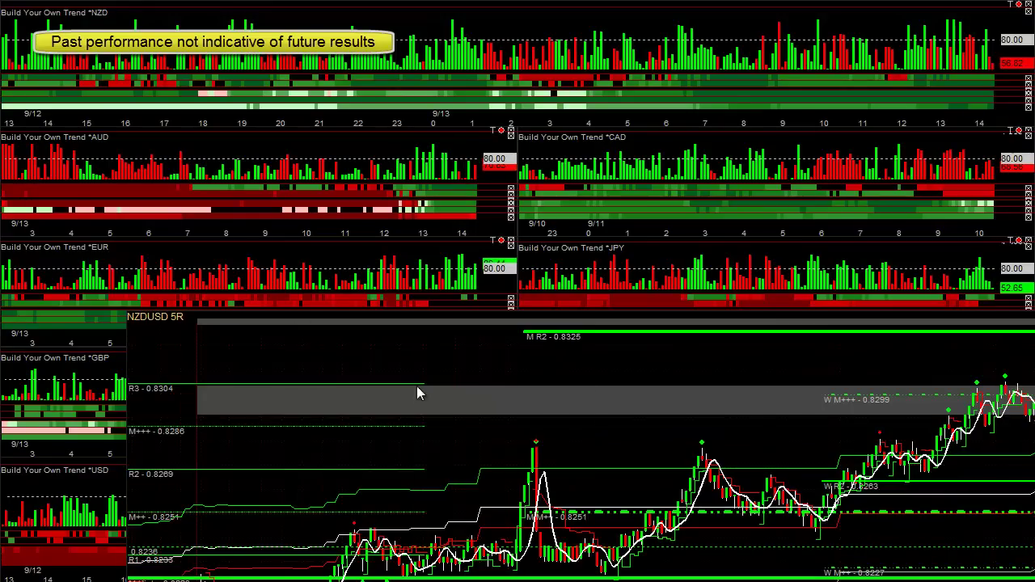
- Maximize the NZDUSD chart above its trend panel and scroll back to earlier bars
right_click(417, 386)
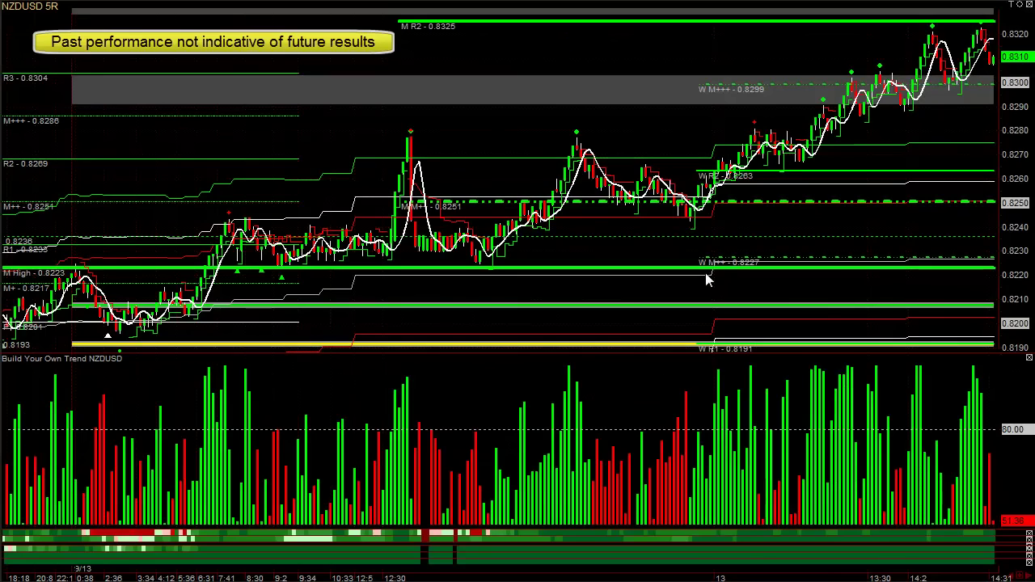
mouse_move(706, 275)
scroll(394, 576, "up", 10)
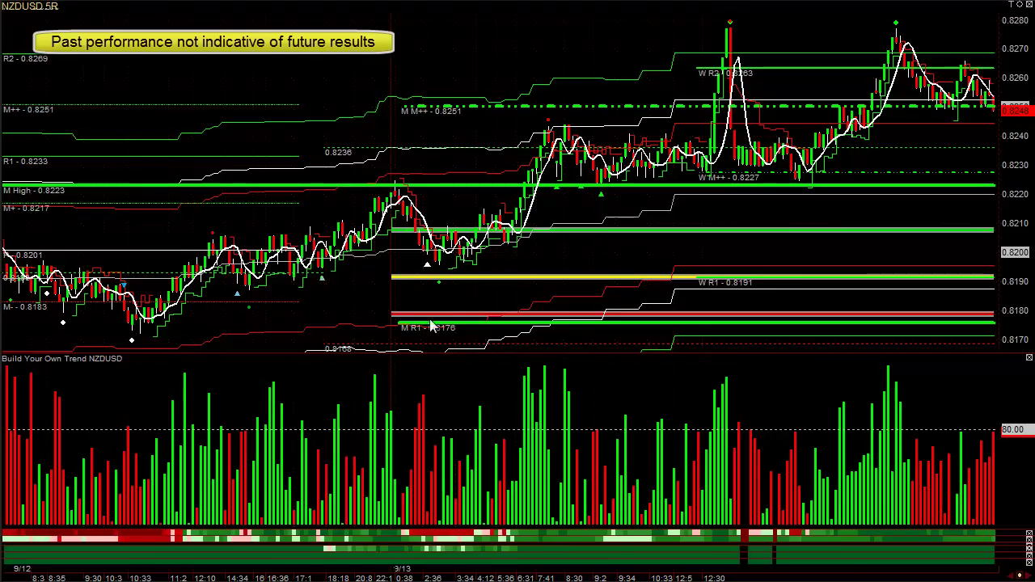
mouse_move(412, 277)
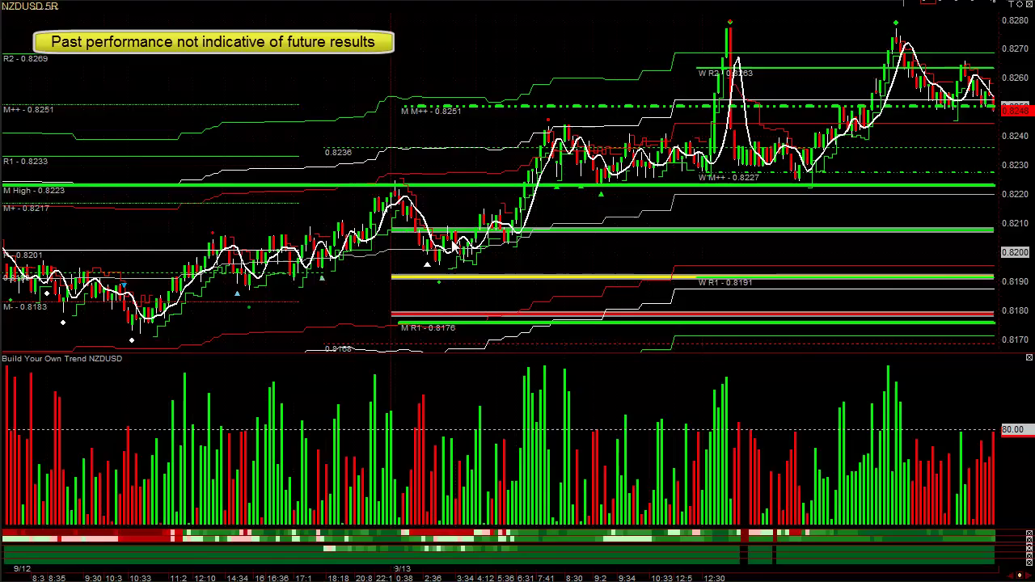
- Draw a pullback trend line and converging upper and lower lines around the 0.8227–0.8245 consolidation
left_click_drag(453, 209, 541, 219)
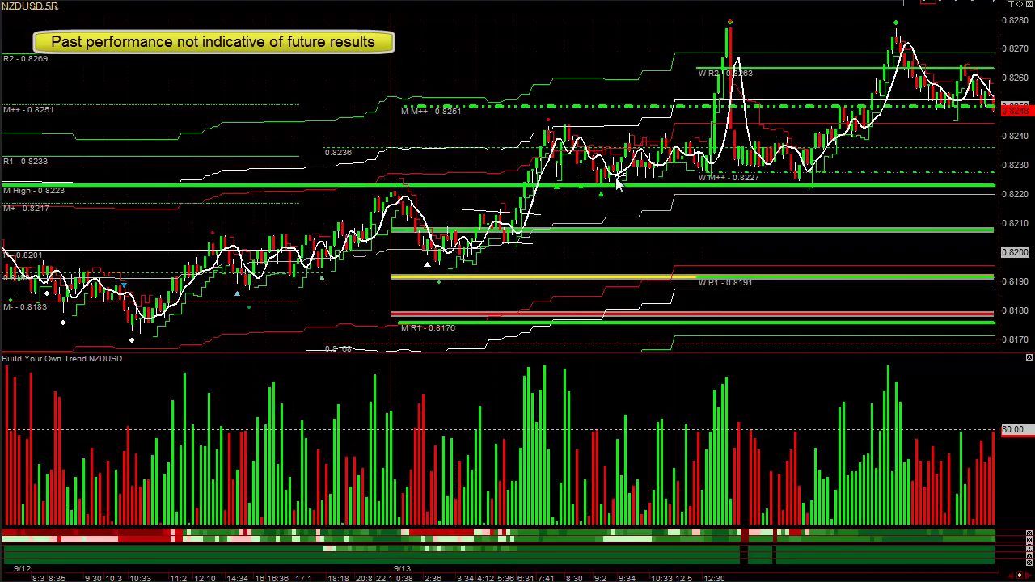
left_click_drag(544, 121, 724, 150)
left_click_drag(555, 185, 699, 173)
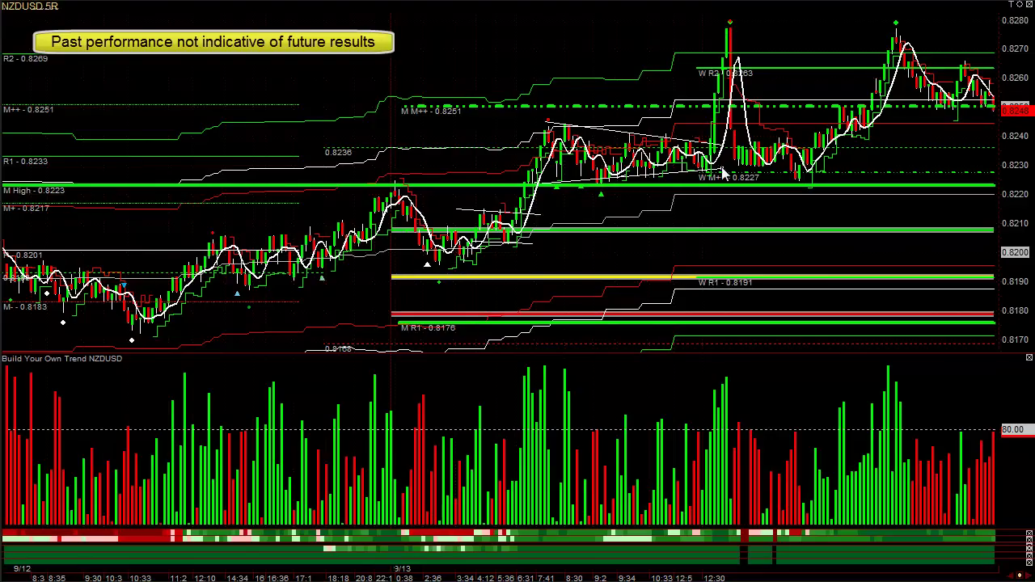
- Drag a Fibonacci retracement from the NZDUSD swing low to the spike high, checking the peak bar's values
left_click(726, 51)
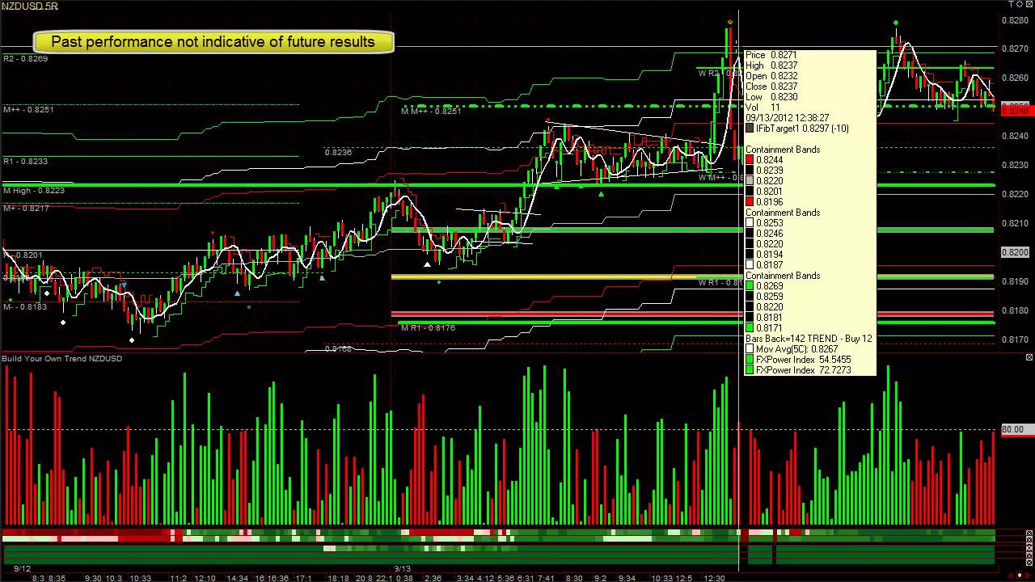
left_click(738, 52)
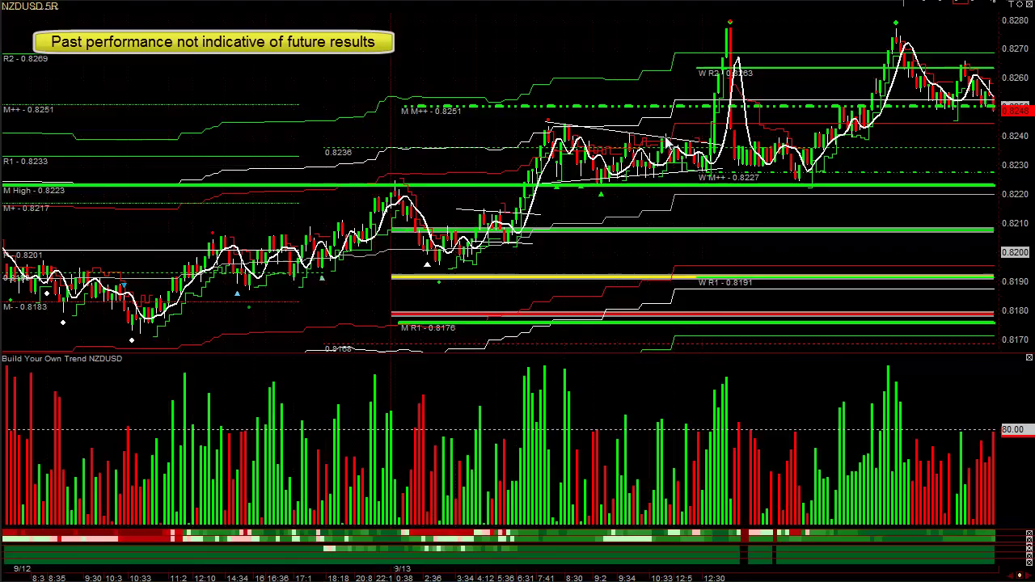
left_click_drag(439, 259, 550, 139)
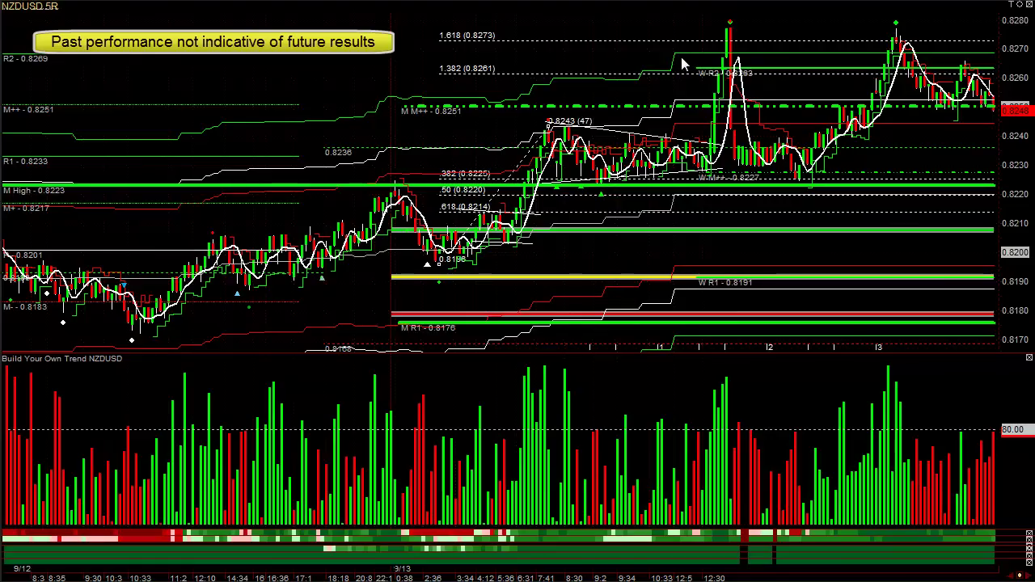
middle_click(728, 58)
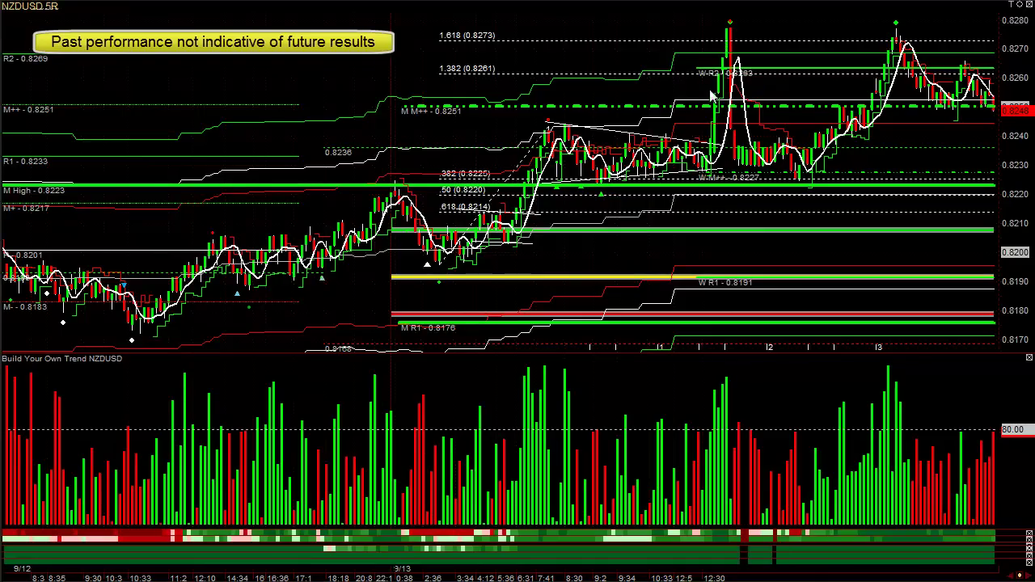
middle_click(660, 81)
scroll(659, 81, "up", 3)
scroll(658, 77, "down", 3)
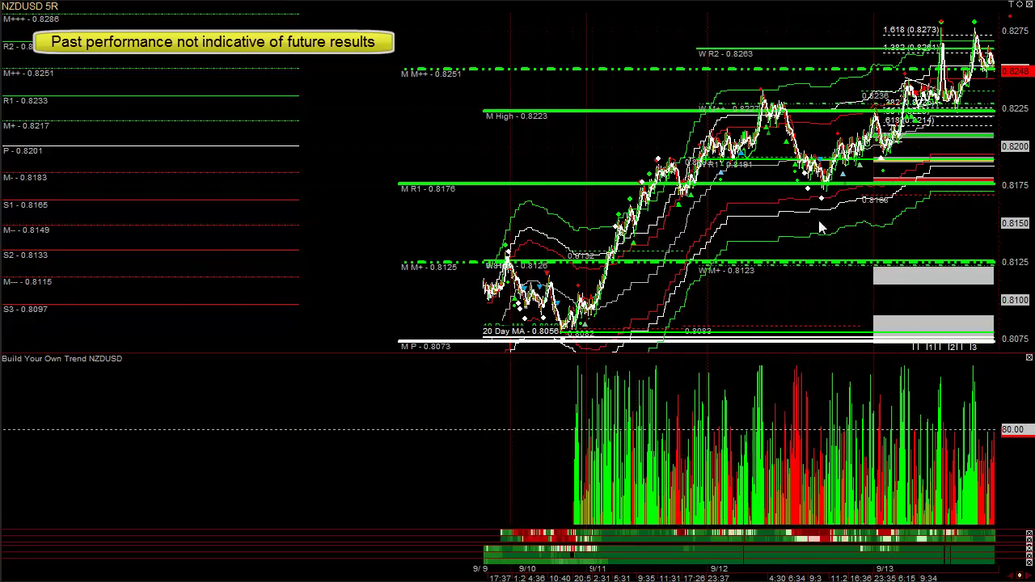
mouse_move(563, 343)
left_mouse_down()
mouse_move(627, 239)
mouse_move(716, 138)
mouse_move(730, 140)
left_mouse_up()
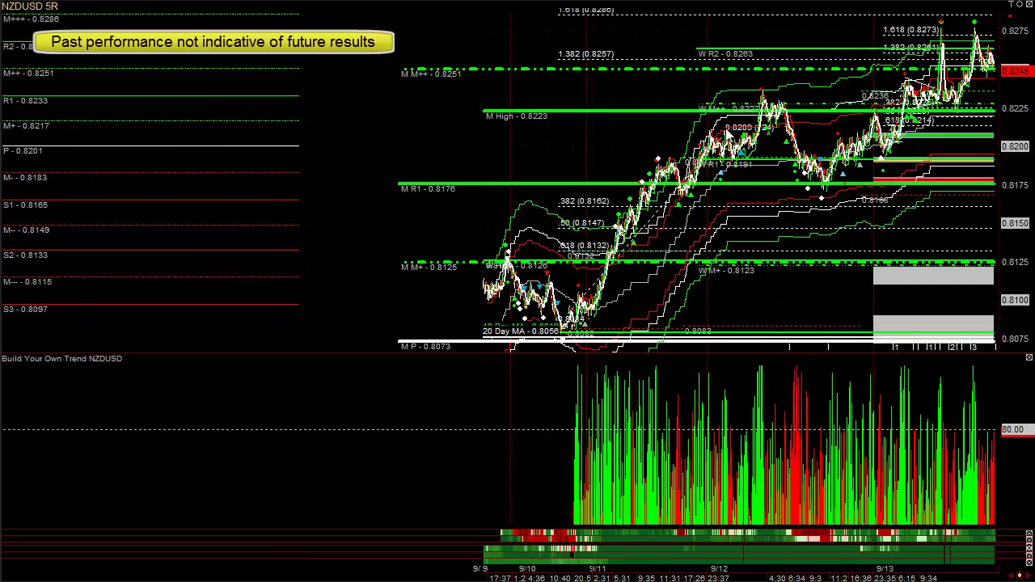
left_click(579, 21)
right_click(591, 298)
left_click(626, 300)
scroll(656, 274, "up", 3)
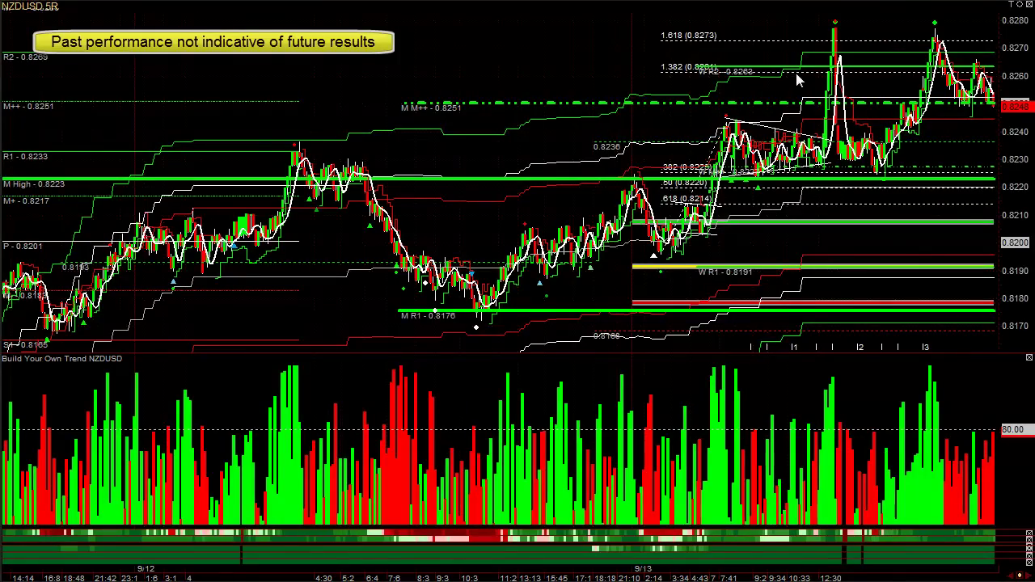
- Use Delete all Lines from the NZDUSD chart's context menu to remove the trend lines and Fibonacci levels
mouse_move(825, 53)
right_click(631, 95)
left_click(688, 396)
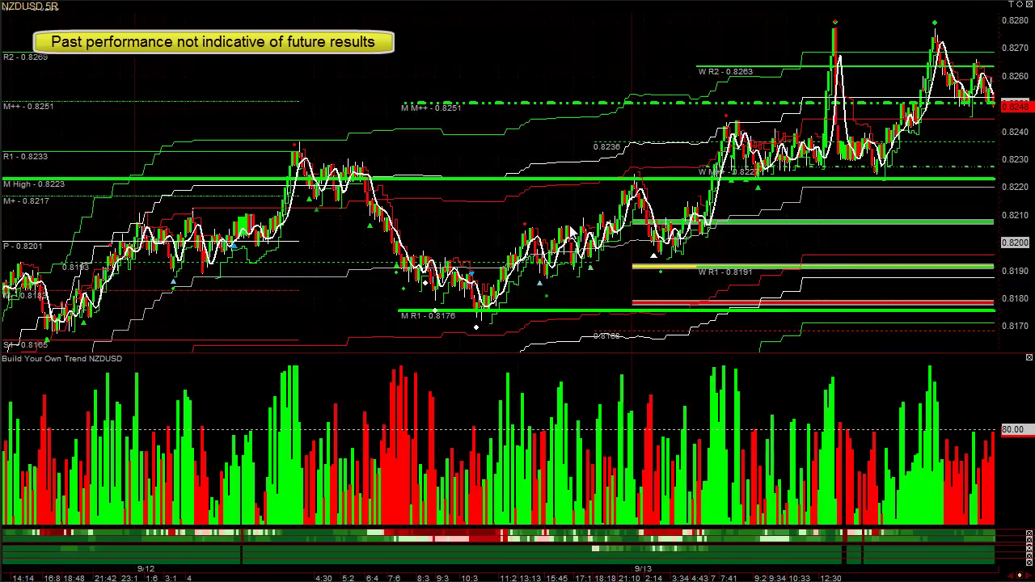